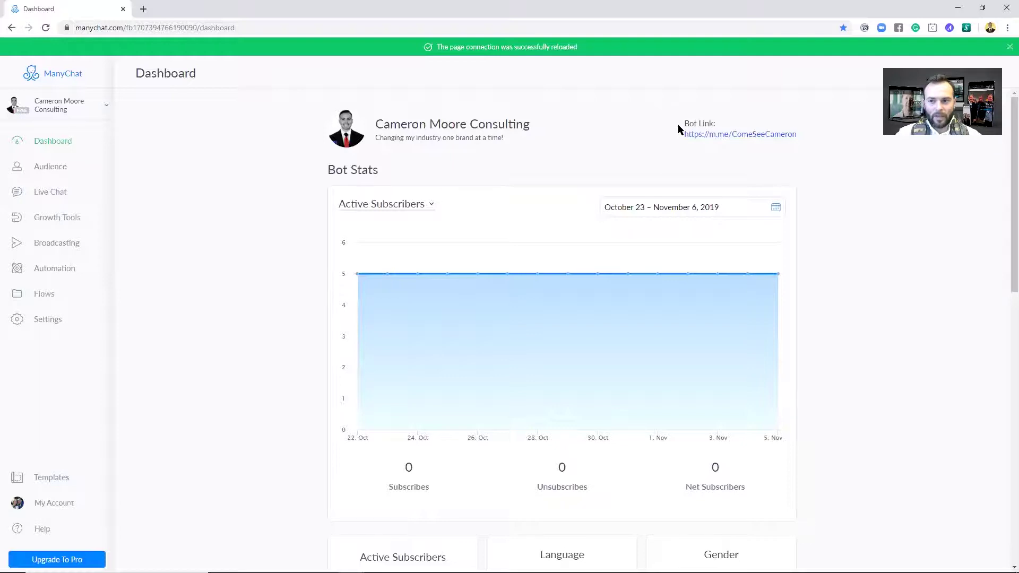
Copy the ManyChat bot's full m.me link from the Bot Link field
left_click_drag(677, 130, 715, 141)
left_click(715, 142)
left_click_drag(784, 133, 687, 139)
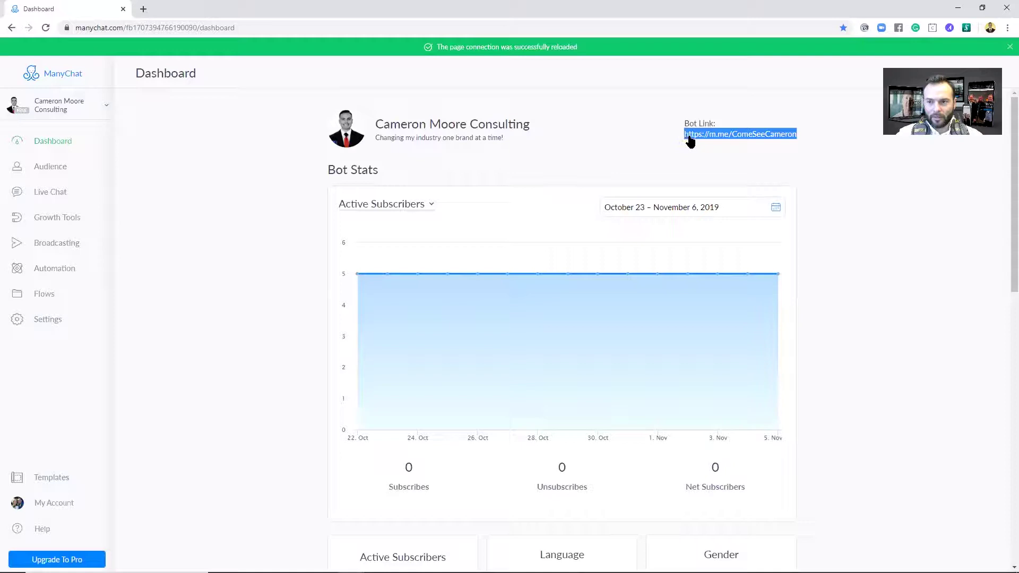
right_click(689, 137)
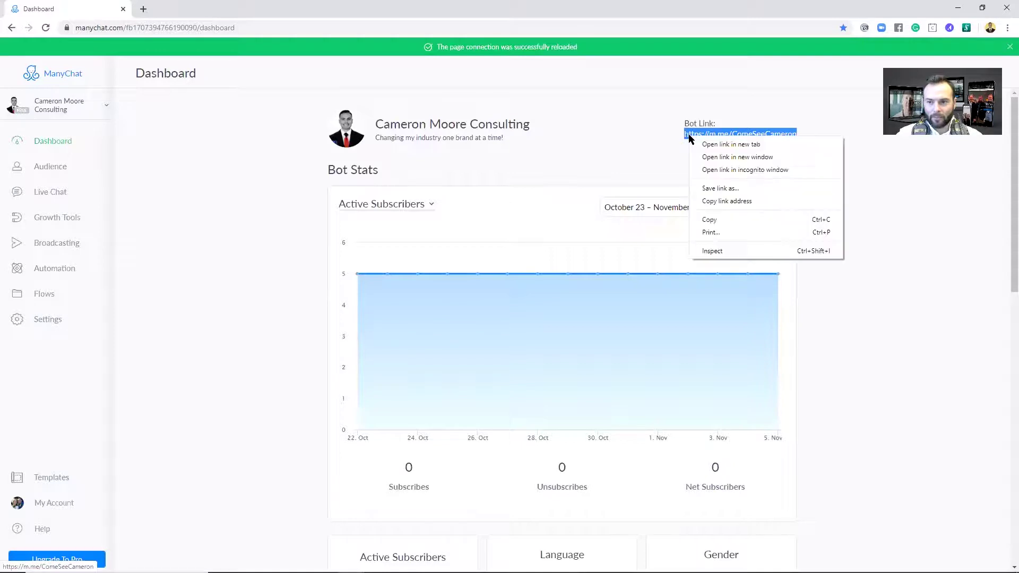
left_click(703, 219)
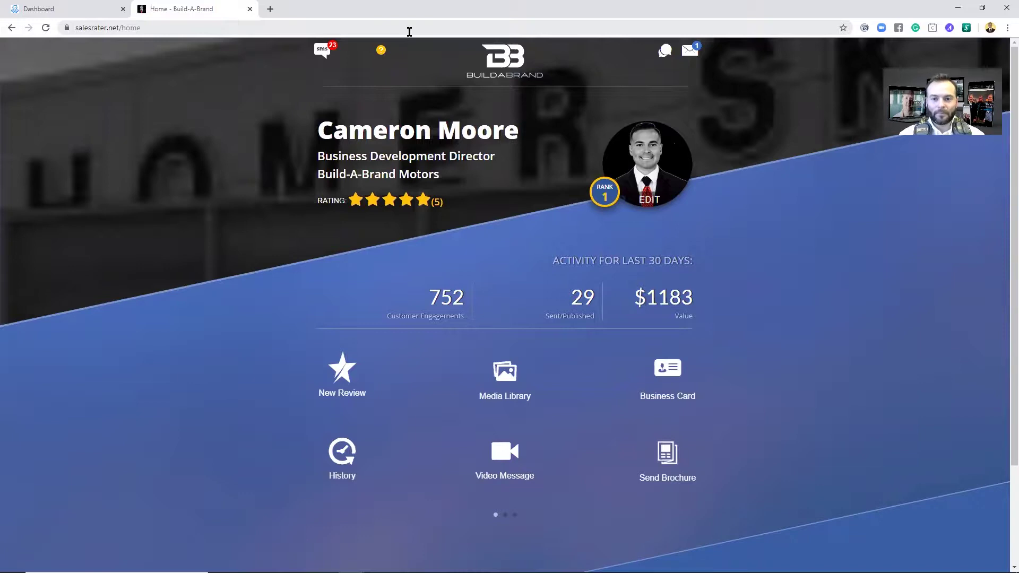
Show Profile Settings' My Website tab down to the Manage Home Screen Slides section
left_click(652, 167)
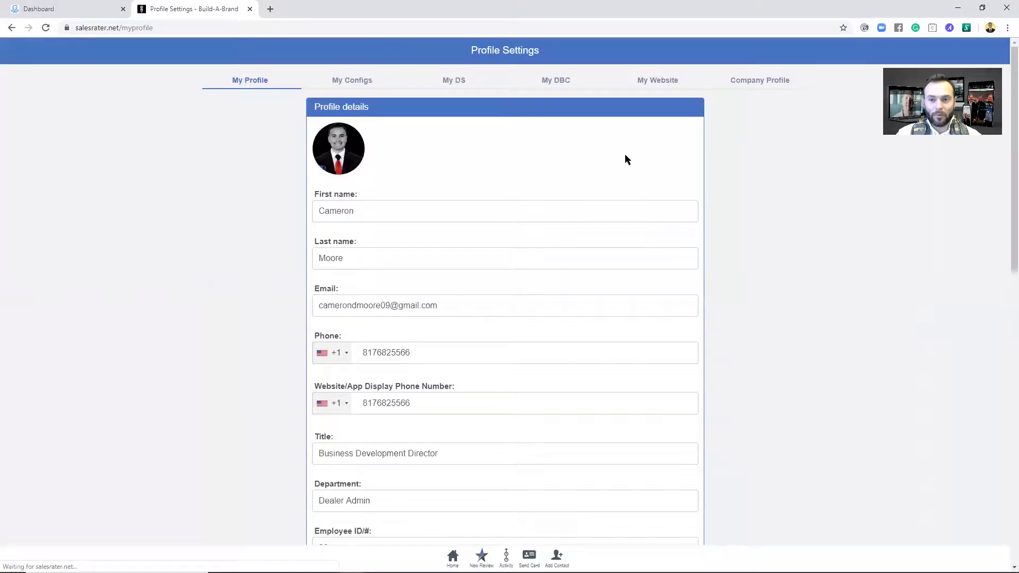
left_click(649, 85)
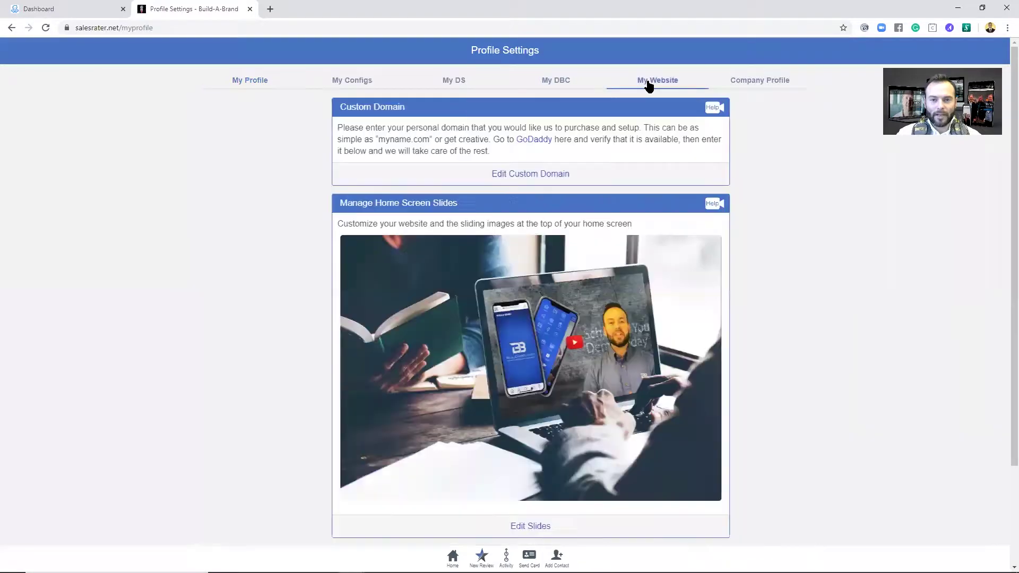
scroll(624, 124, "down", 1)
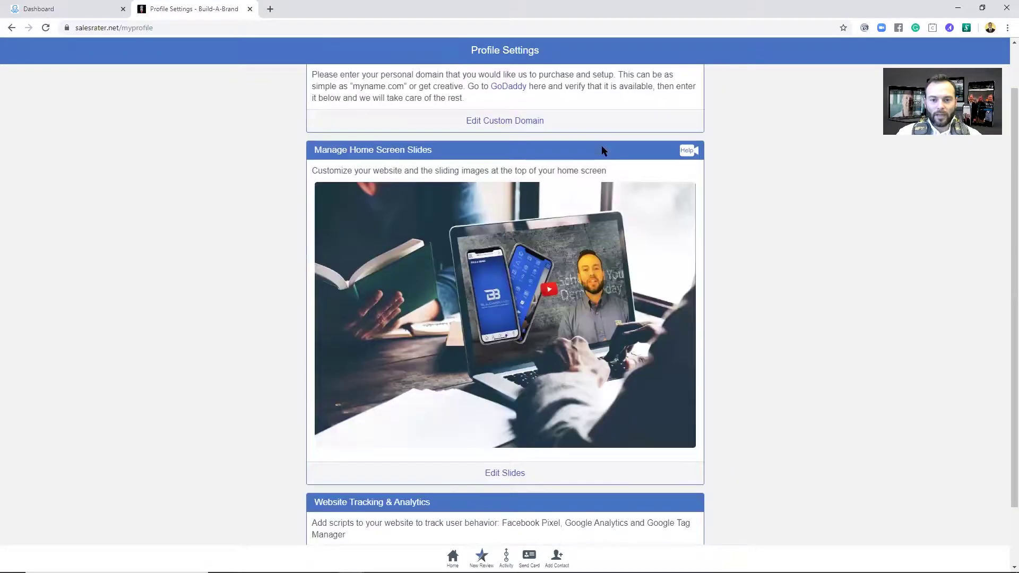
scroll(424, 159, "down", 1)
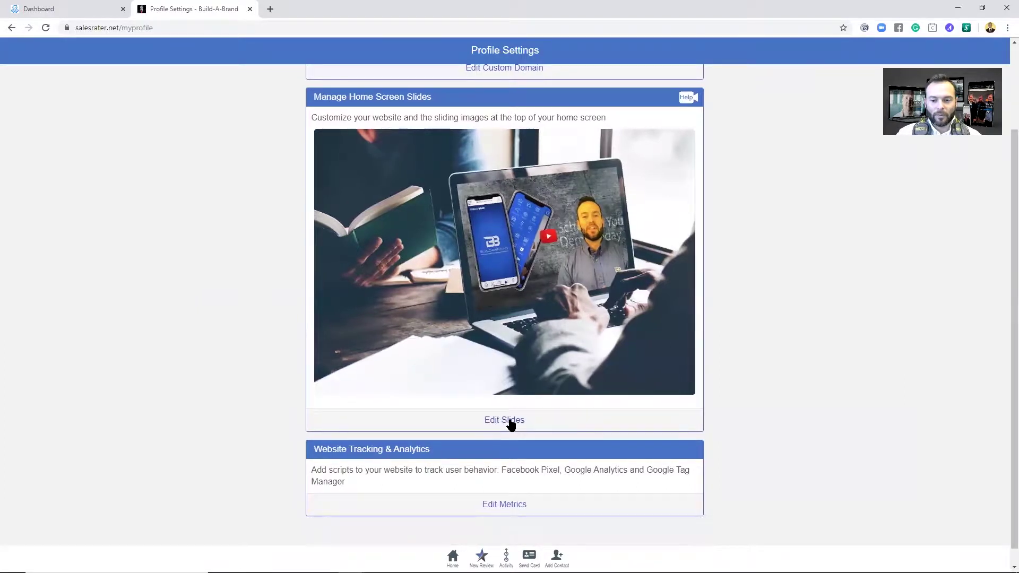
Open the home screen slide editor and locate the first slide's button fields
left_click(505, 422)
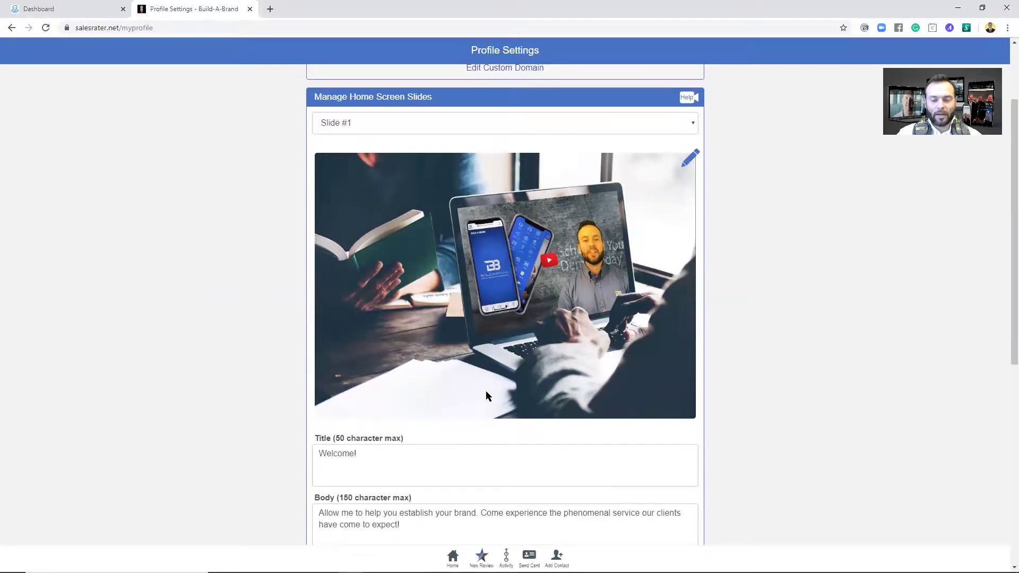
scroll(476, 423, "down", 3)
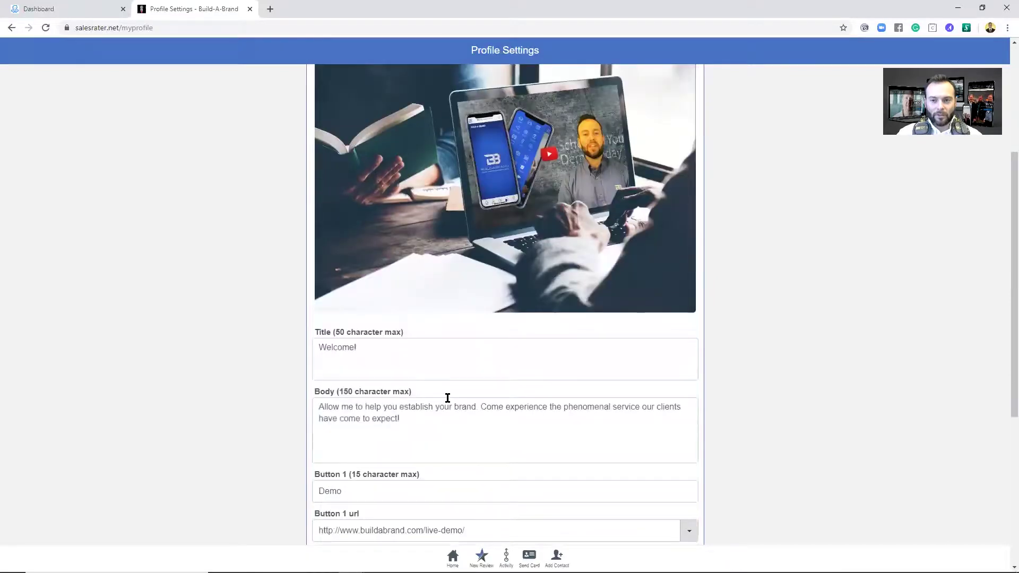
scroll(461, 366, "up", 3)
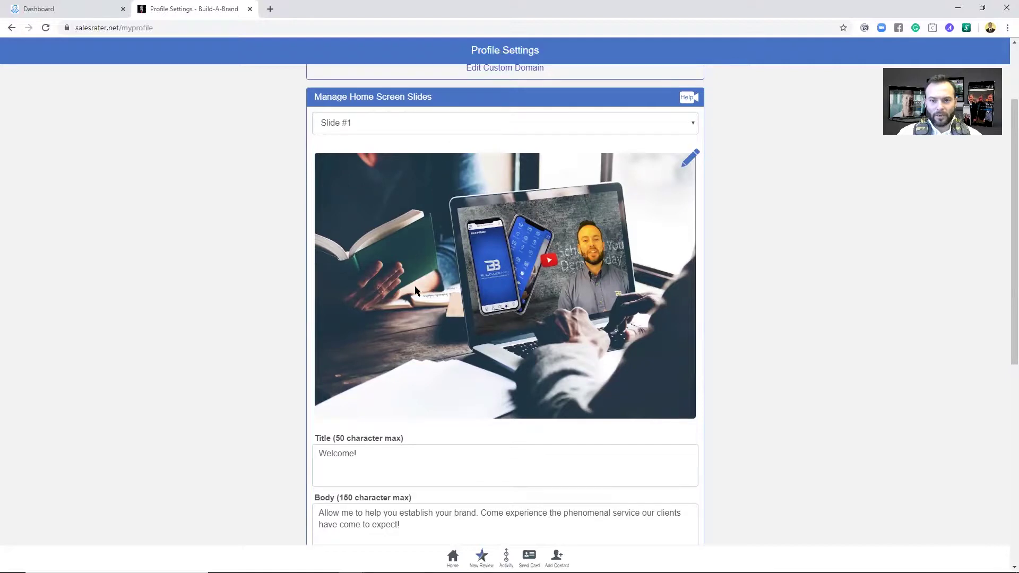
scroll(406, 368, "down", 2)
scroll(405, 371, "down", 2)
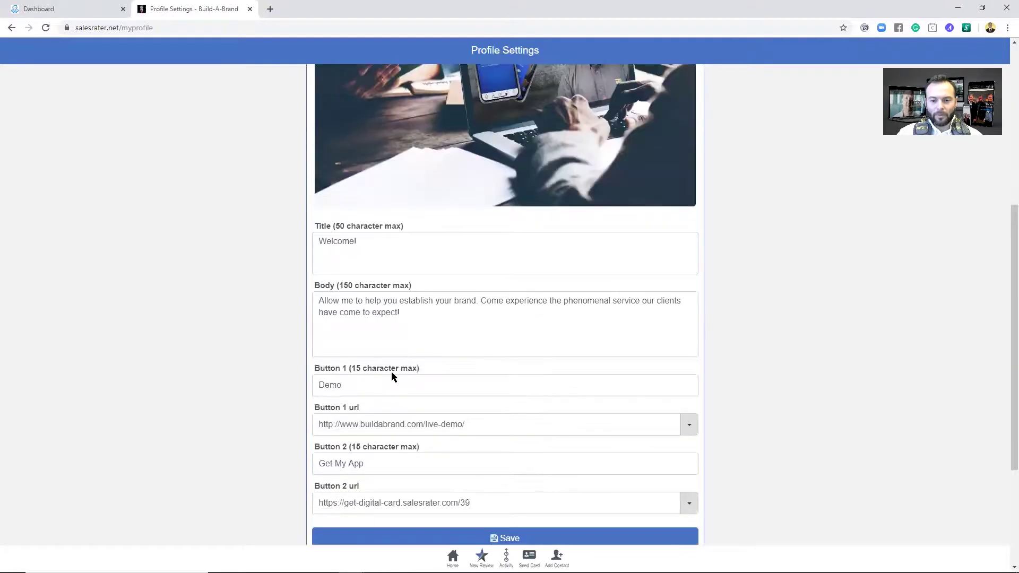
Replace the Button 1 label 'Demo' with 'FACEBOOK CHAT' in capitals
left_click(345, 384)
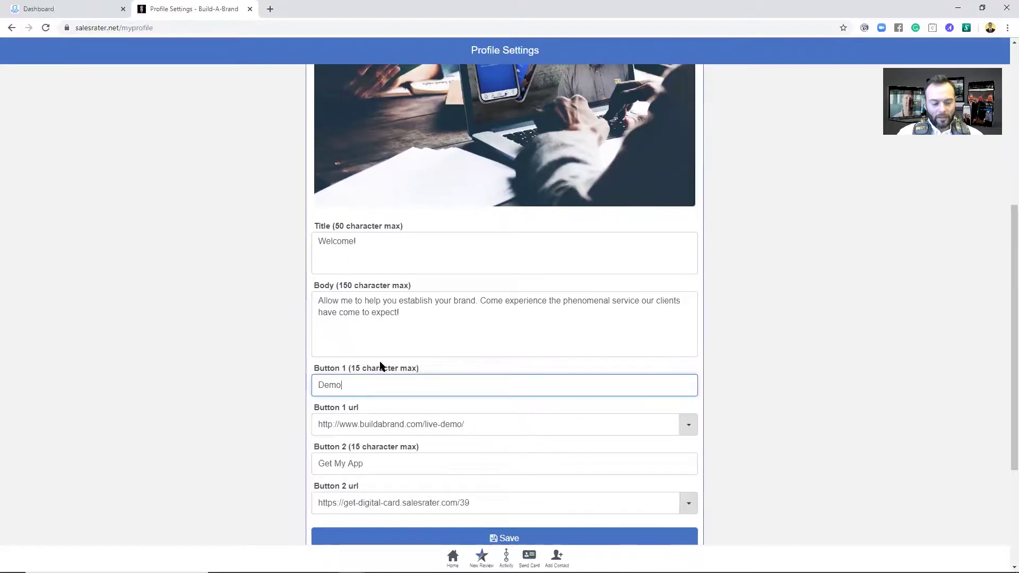
key("ctrl+a")
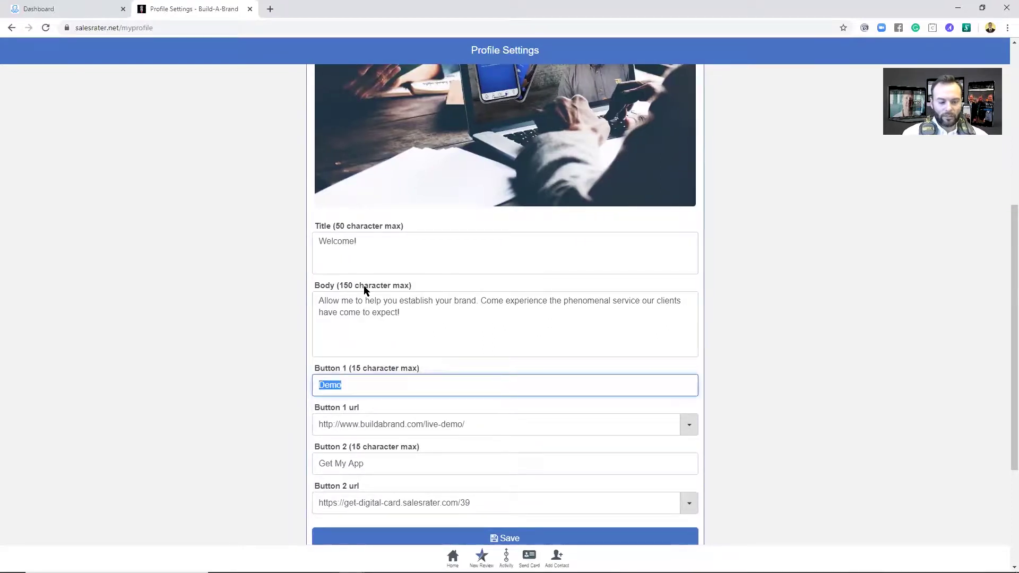
type("F")
key("Caps_Lock")
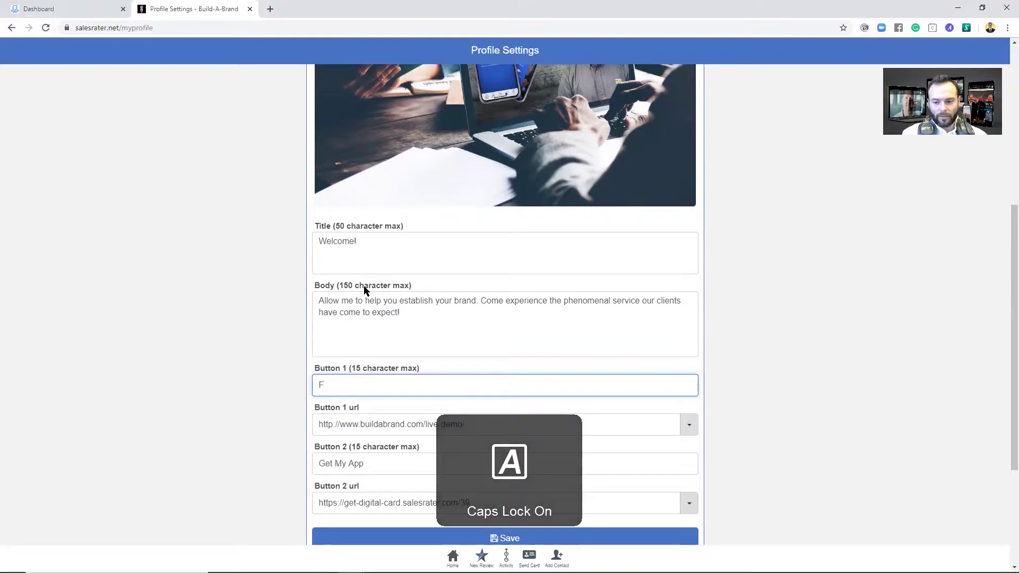
type("ACE")
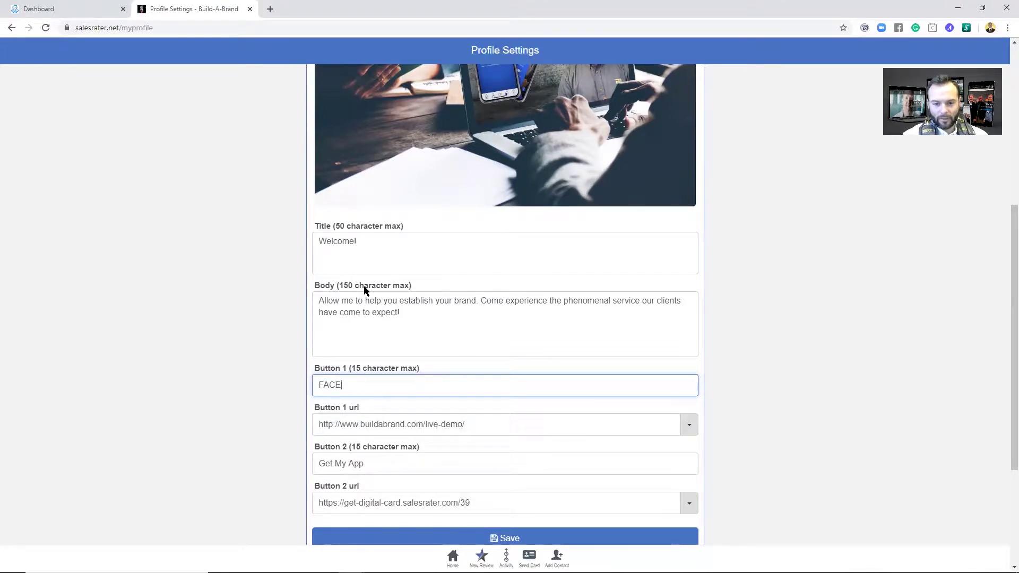
type("BOOK CHAT")
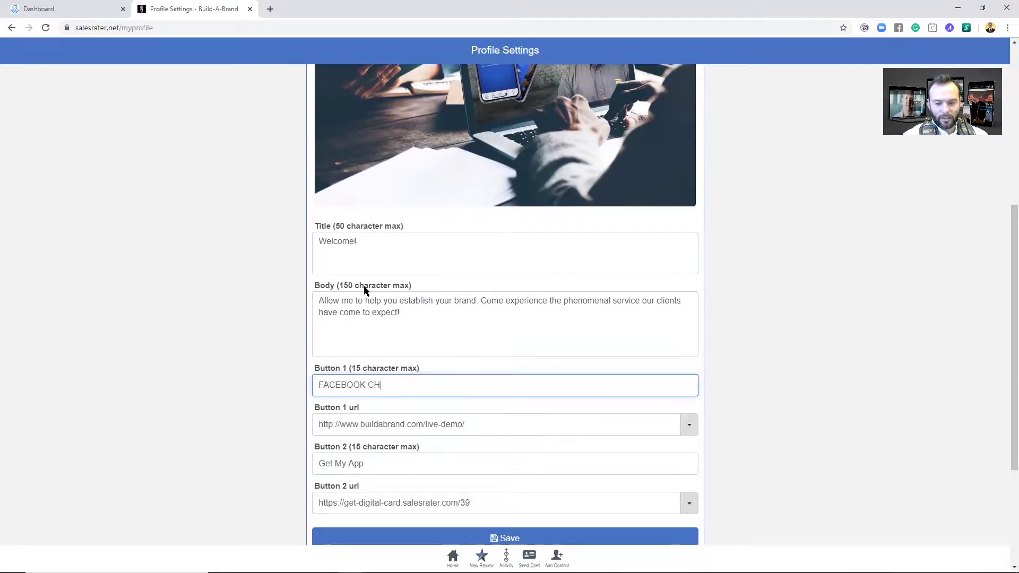
left_click(470, 425)
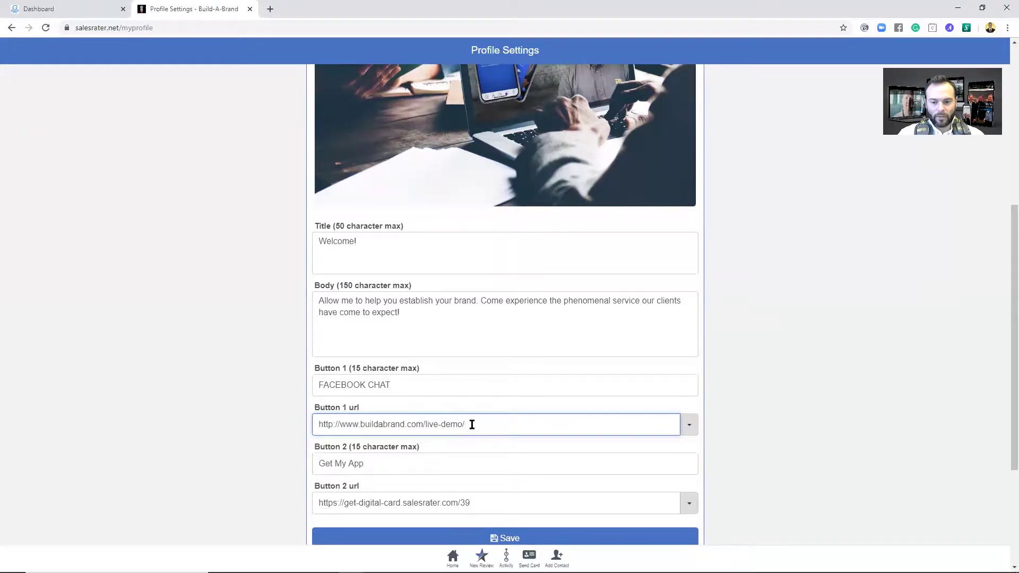
Replace Button 1's live-demo URL with the copied m.me bot link and save the slide
triple_click(465, 424)
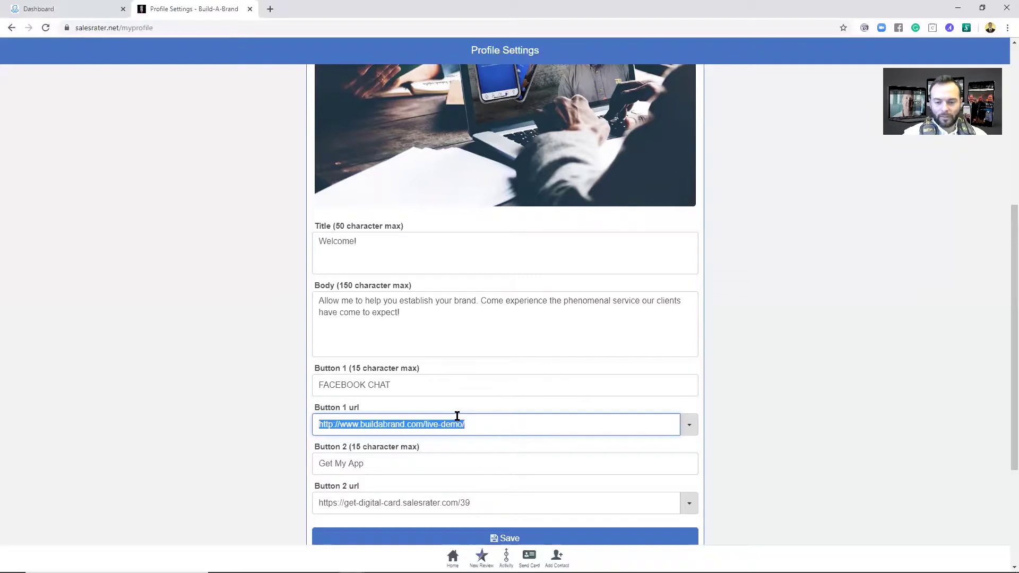
key("BackSpace")
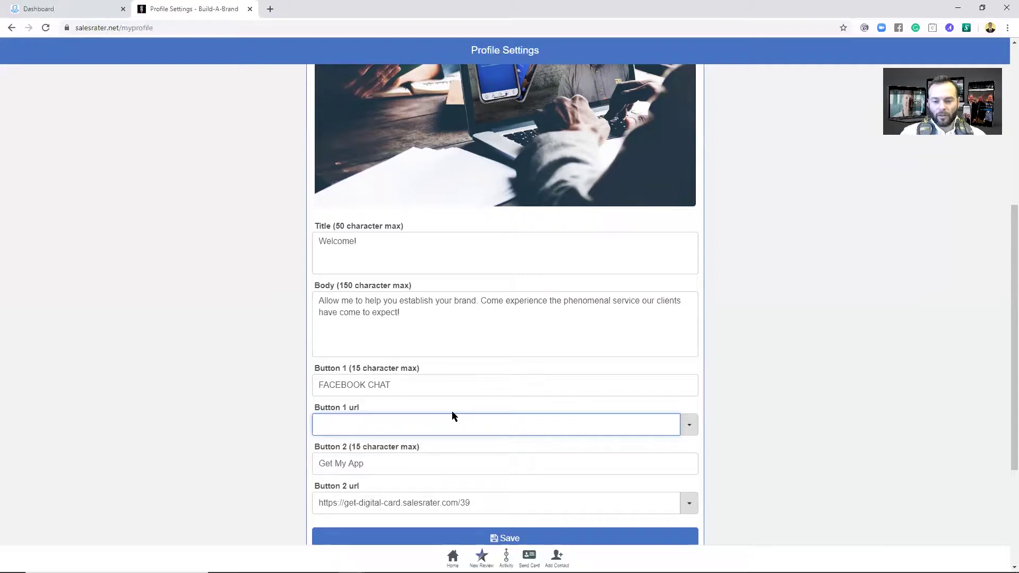
right_click(420, 429)
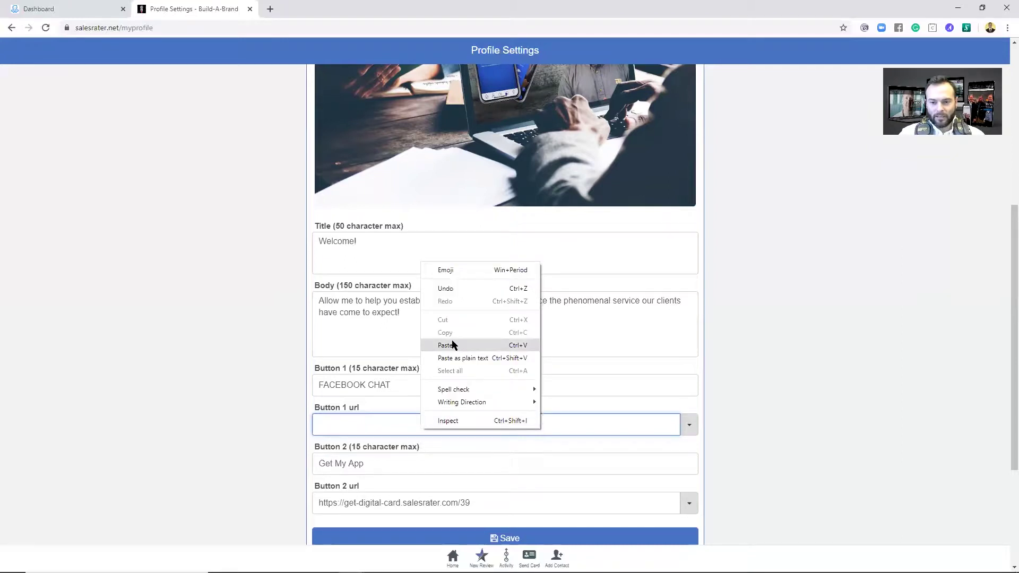
left_click(375, 420)
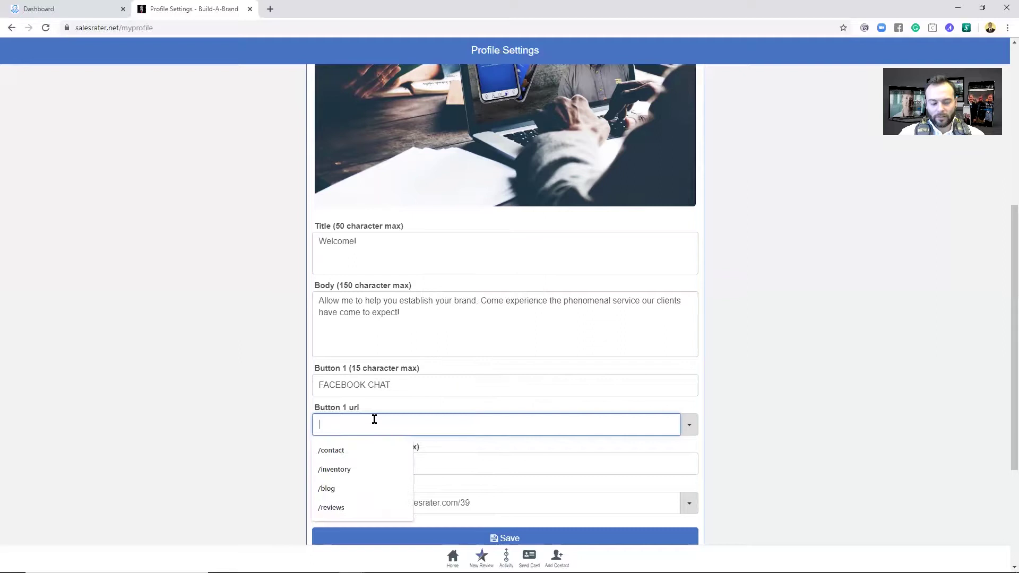
type("https://m.me/ComeSeeCameron")
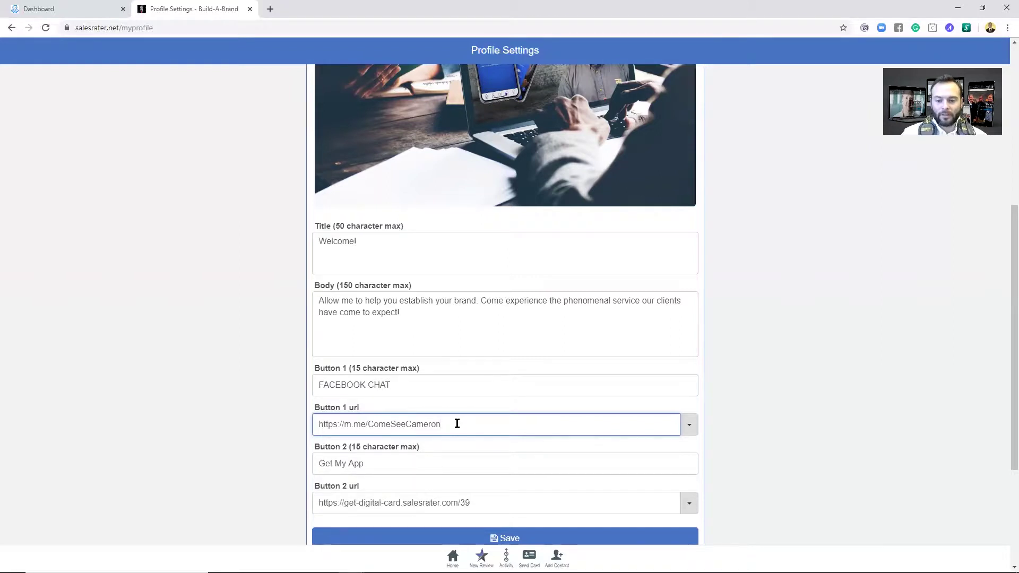
left_click(482, 538)
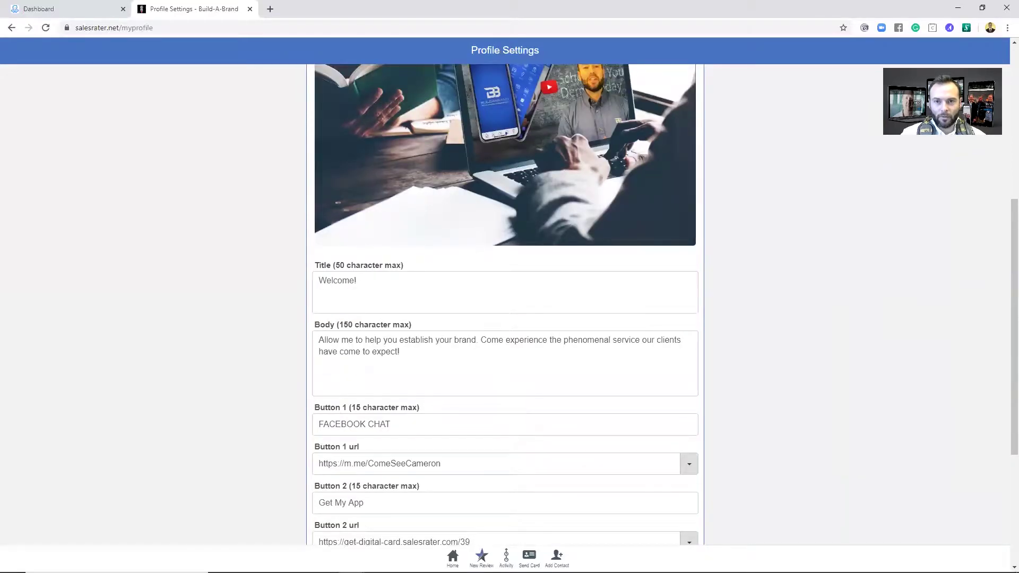
Open the live personal website from the dashboard and test its FACEBOOK CHAT button
left_click(453, 557)
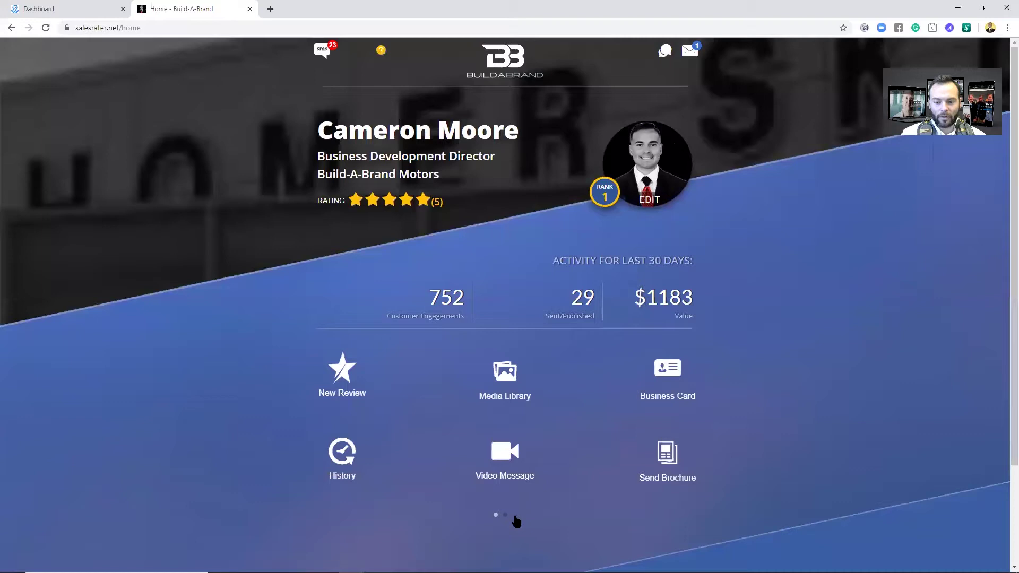
left_click(515, 516)
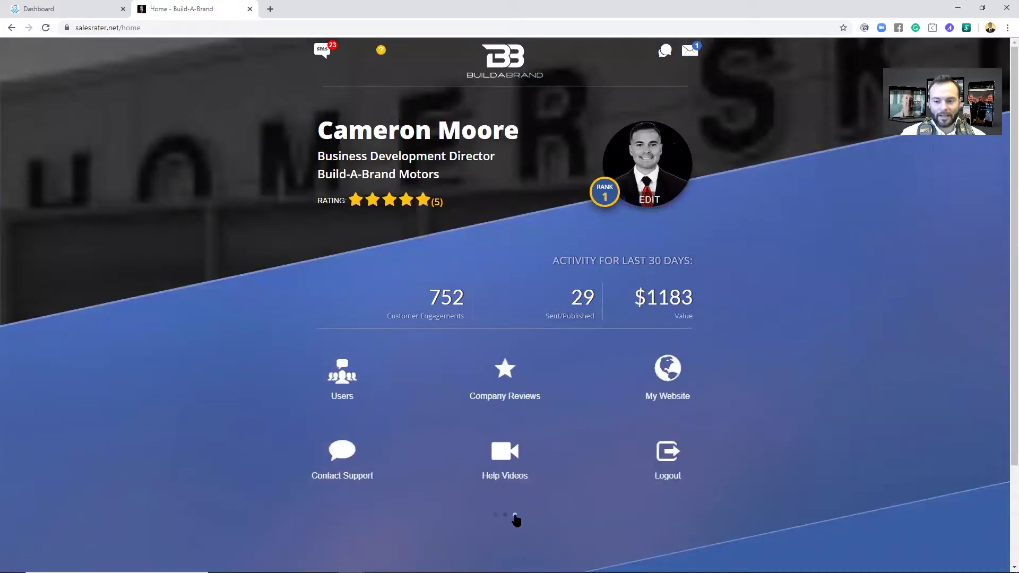
left_click(671, 376)
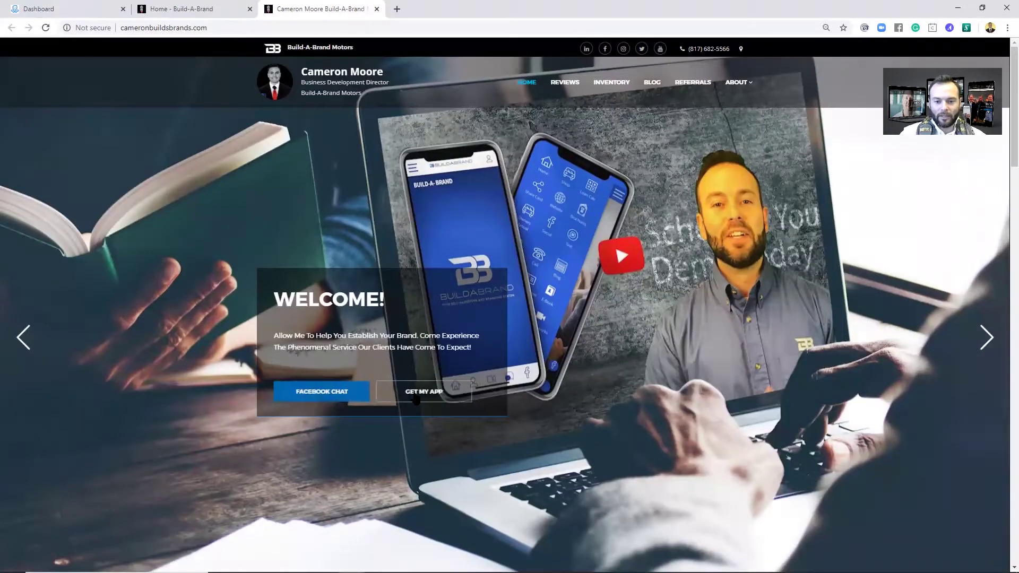
left_click(325, 393)
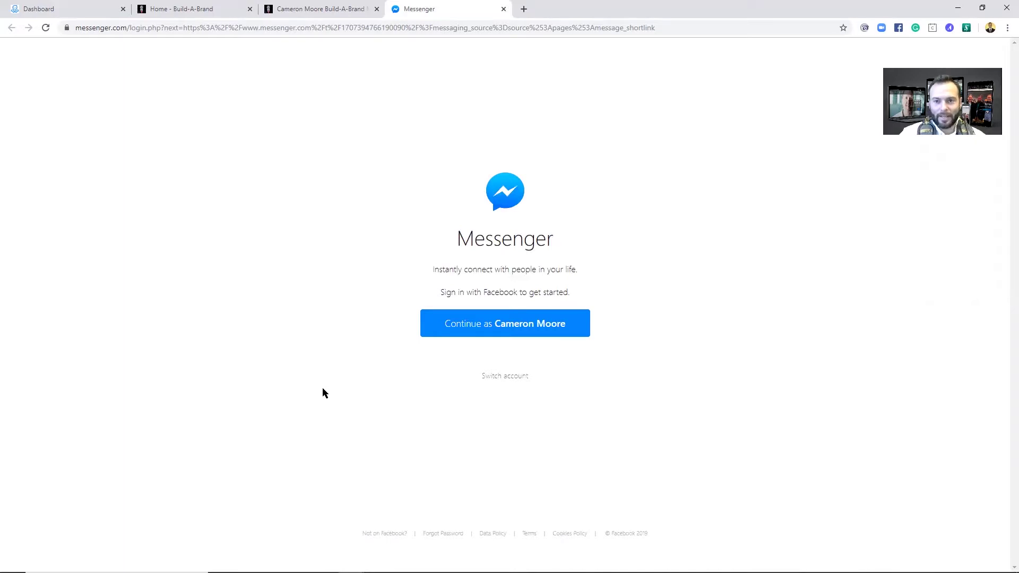
Continue into Messenger with the already signed-in Facebook account
left_click(480, 326)
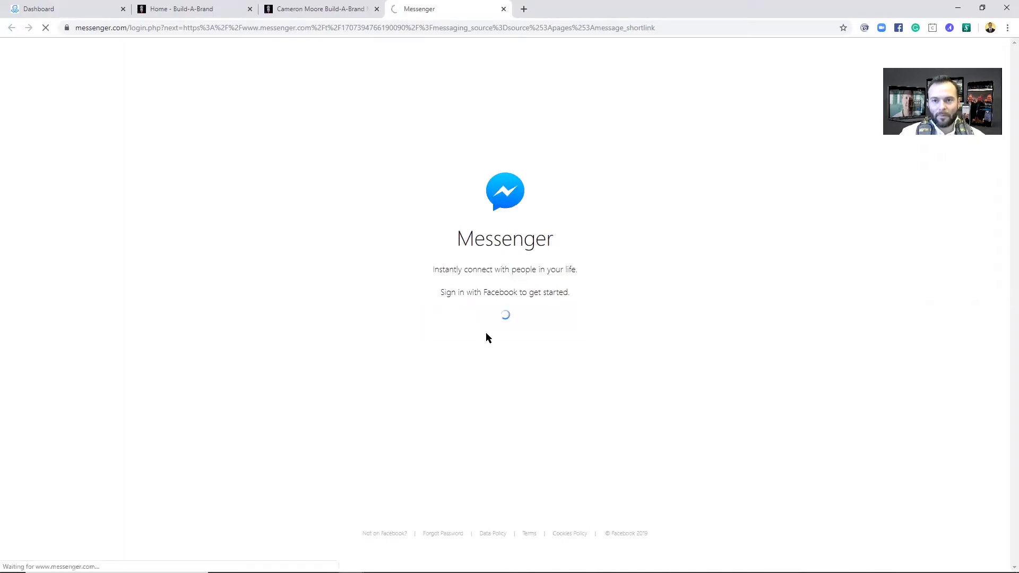